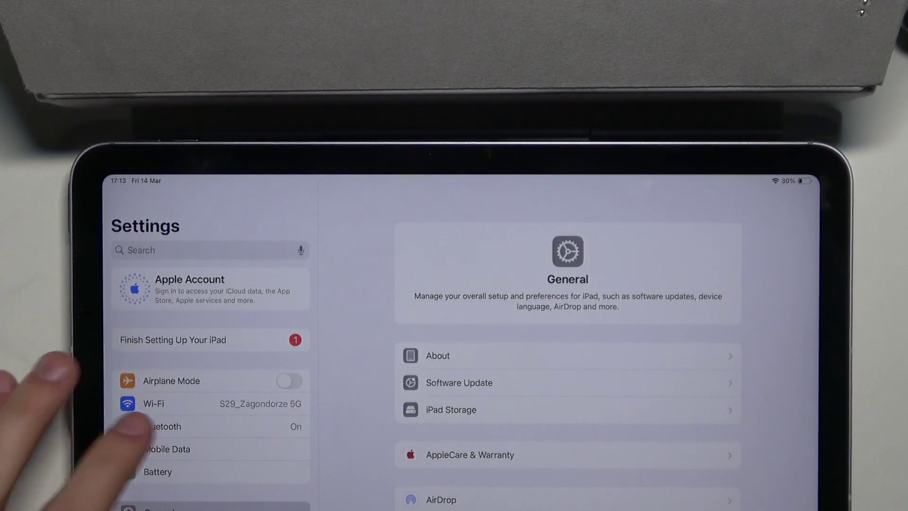
Step: Go to General > Keyboard > Keyboards to see English & Polish, Polish and Emoji
{"action": "left_click", "coordinate": [162, 426]}
{"action": "left_click", "coordinate": [162, 508]}
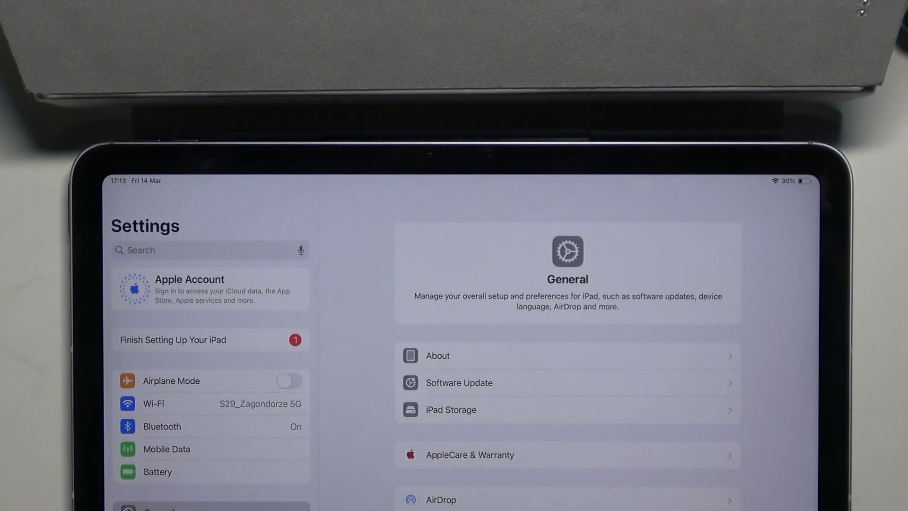
{"action": "scroll", "coordinate": [639, 390], "scroll_direction": "down", "scroll_amount": 5}
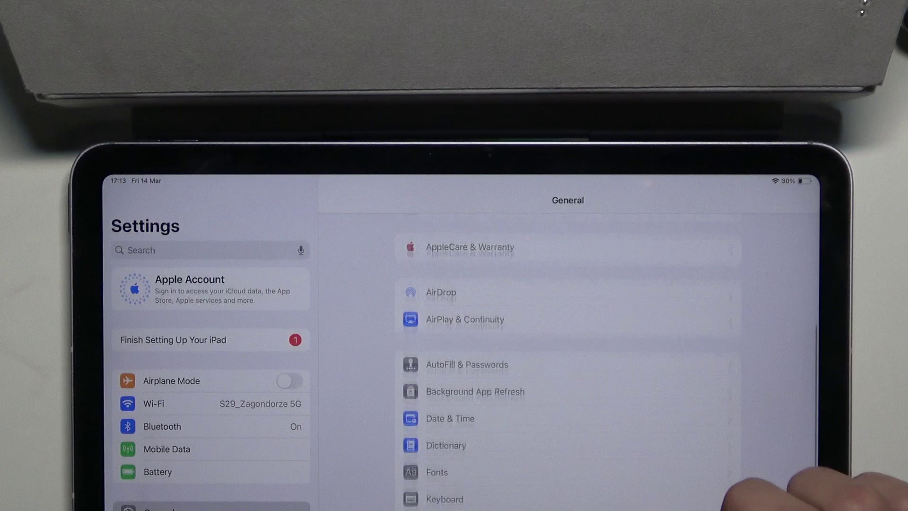
{"action": "left_click", "coordinate": [709, 488]}
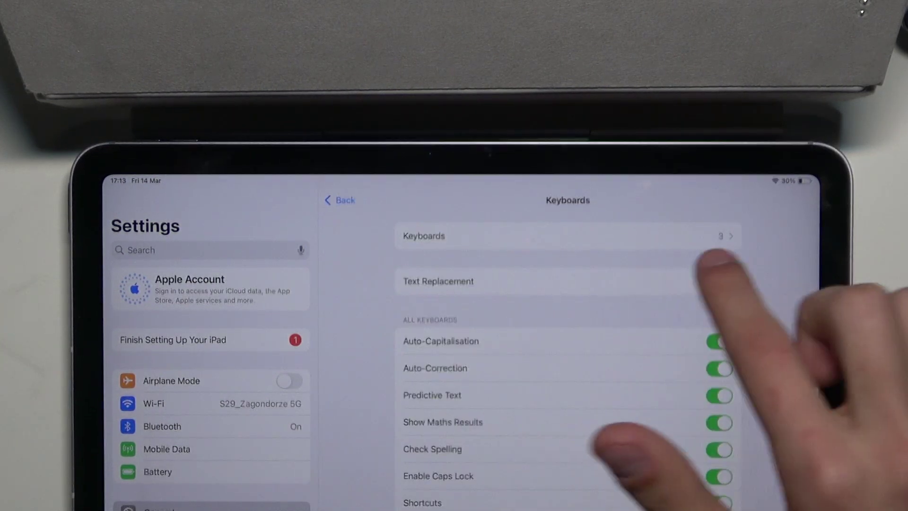
{"action": "left_click", "coordinate": [724, 236]}
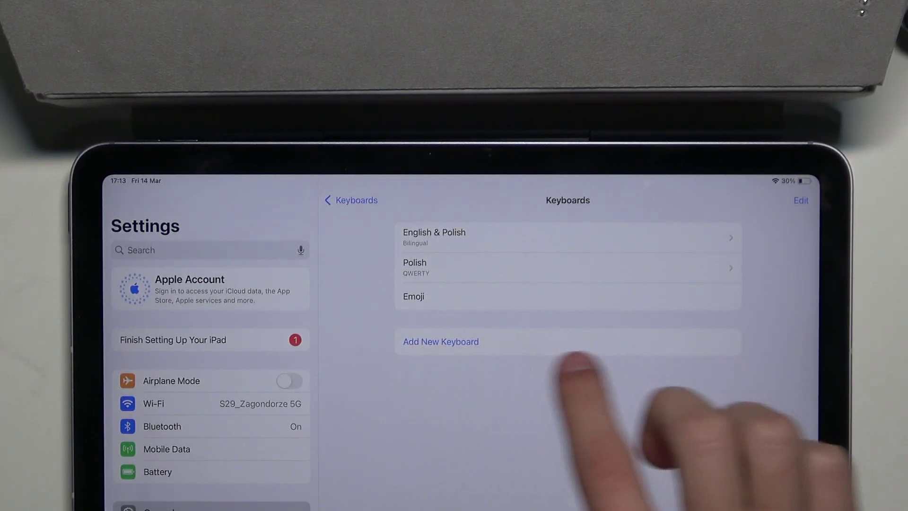
Step: Pick German (Austria) from the Add New Keyboard language list
{"action": "left_click", "coordinate": [514, 342]}
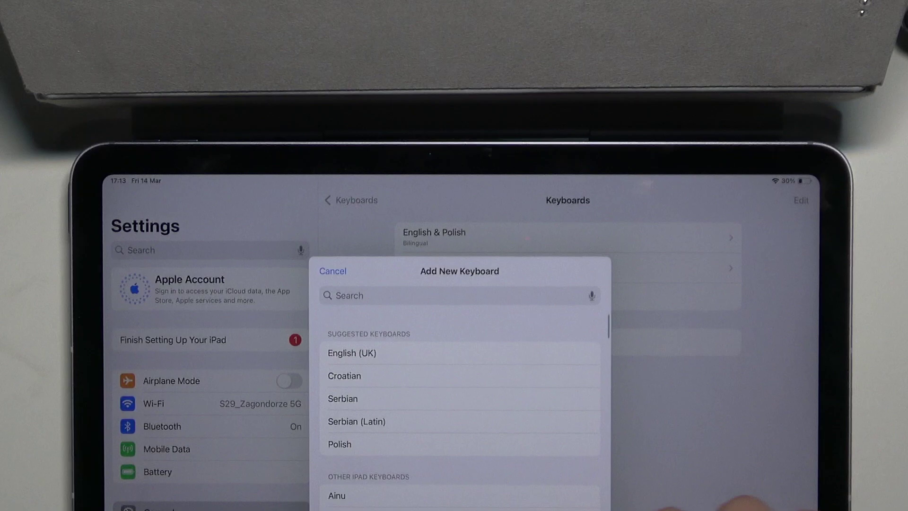
{"action": "scroll", "coordinate": [560, 487], "scroll_direction": "down", "scroll_amount": 4}
{"action": "scroll", "coordinate": [568, 482], "scroll_direction": "down", "scroll_amount": 5}
{"action": "scroll", "coordinate": [568, 482], "scroll_direction": "down", "scroll_amount": 5}
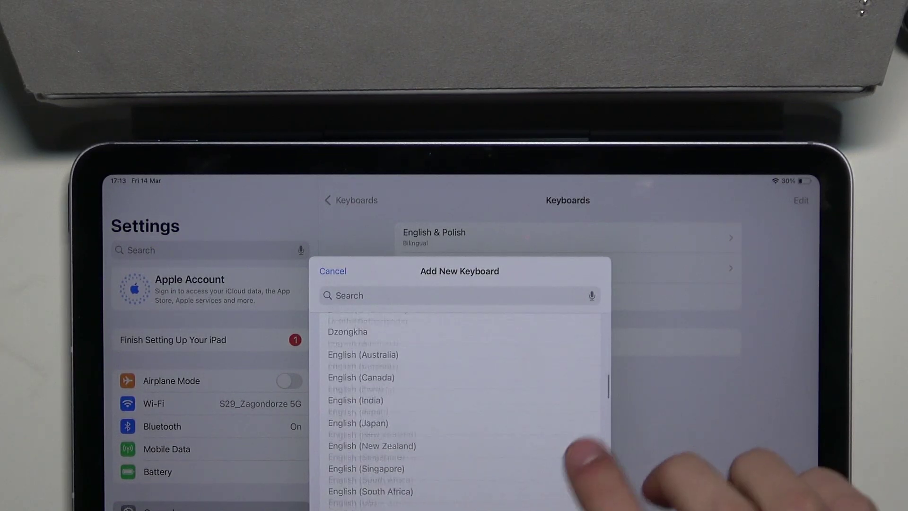
{"action": "scroll", "coordinate": [568, 483], "scroll_direction": "down", "scroll_amount": 3}
{"action": "scroll", "coordinate": [460, 412], "scroll_direction": "down", "scroll_amount": 1}
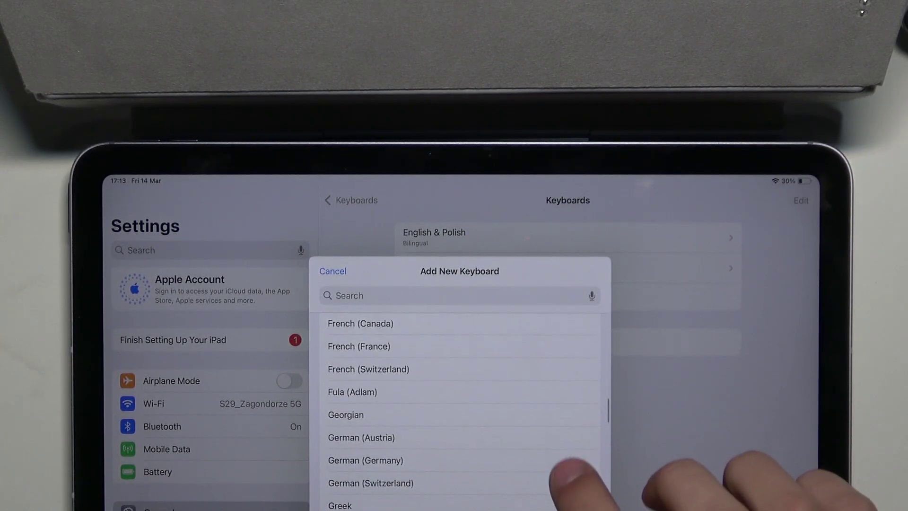
{"action": "left_click", "coordinate": [425, 437]}
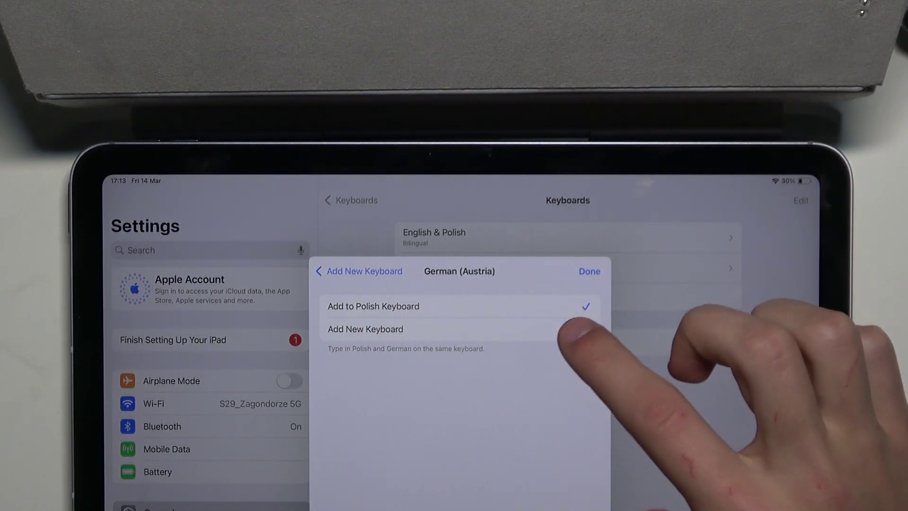
Step: Add German (Austria) as its own keyboard with the QWERTZ – German layout
{"action": "left_click", "coordinate": [582, 329]}
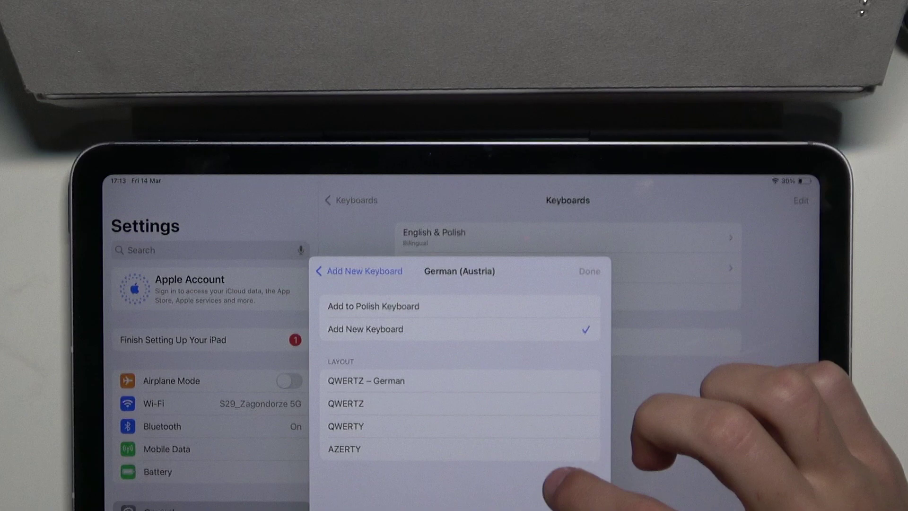
{"action": "left_click", "coordinate": [582, 382]}
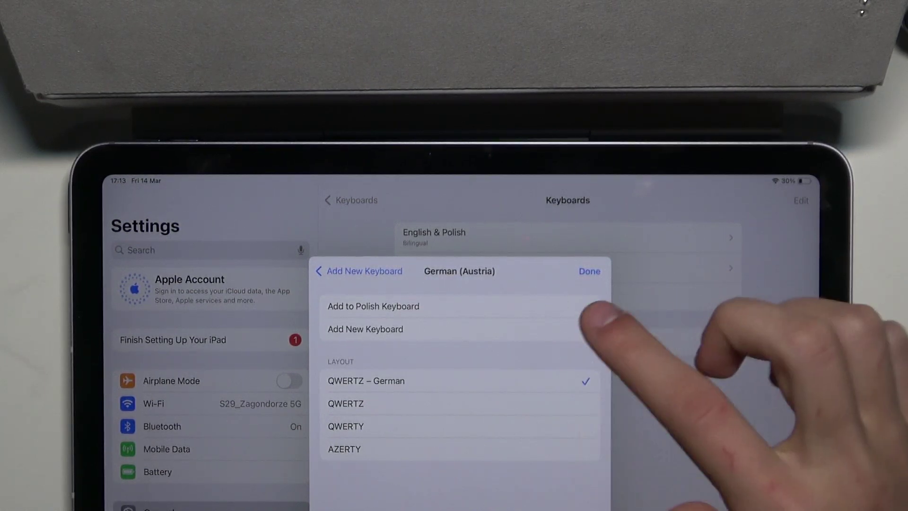
{"action": "left_click", "coordinate": [589, 271]}
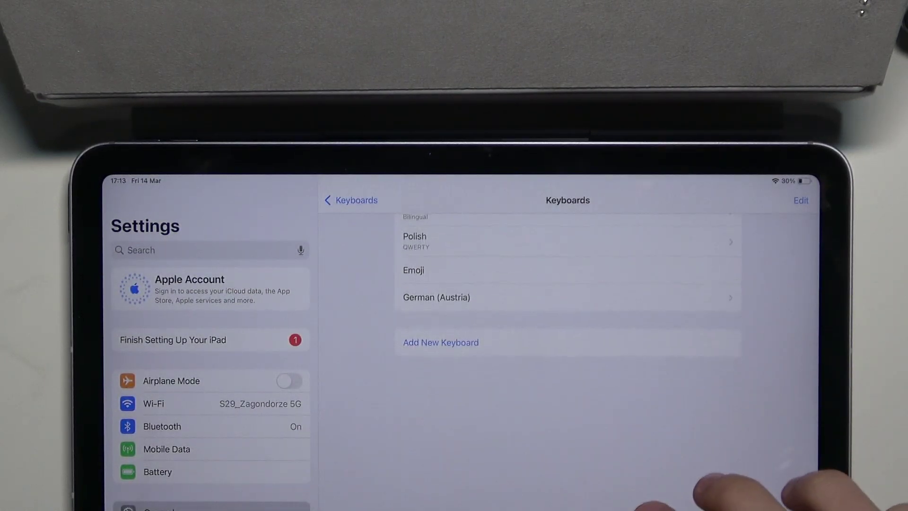
{"action": "left_click", "coordinate": [348, 200]}
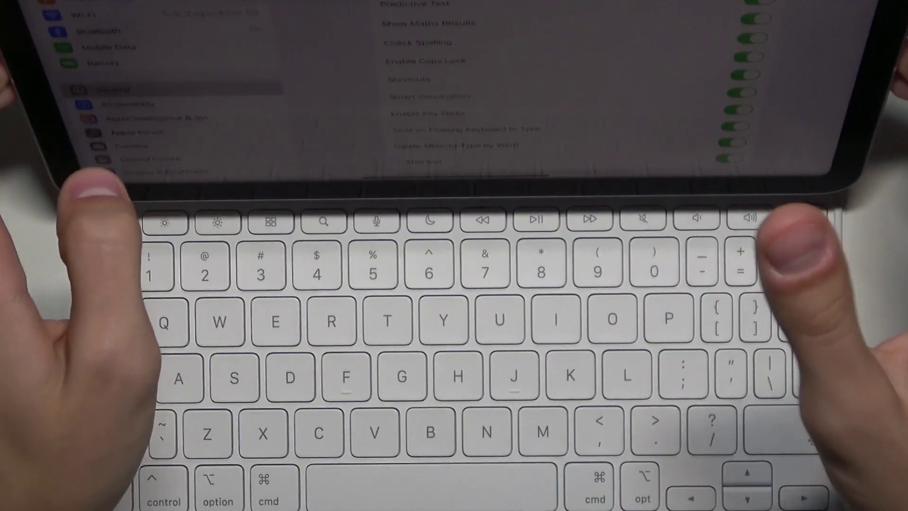
Step: Press the Play/Pause media key on the attached Magic Keyboard
{"action": "key", "text": "XF86AudioPlay"}
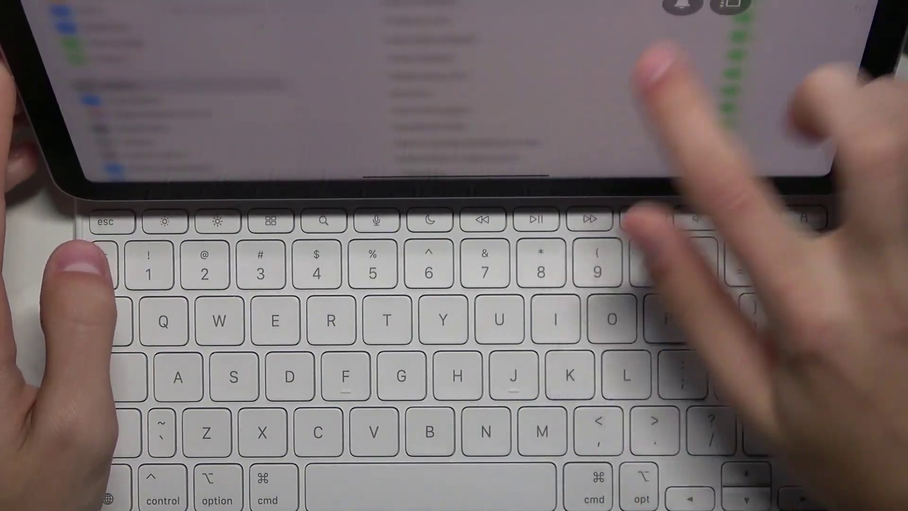